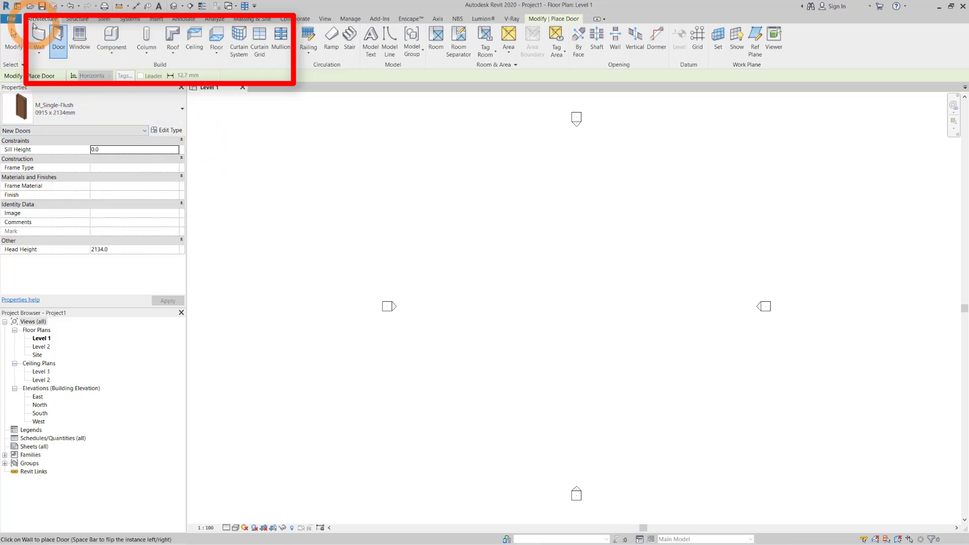
- Start placing a component with the M_Desk 1525 x 762mm type and rotation after placement enabled
{"action": "left_click", "coordinate": [123, 54]}
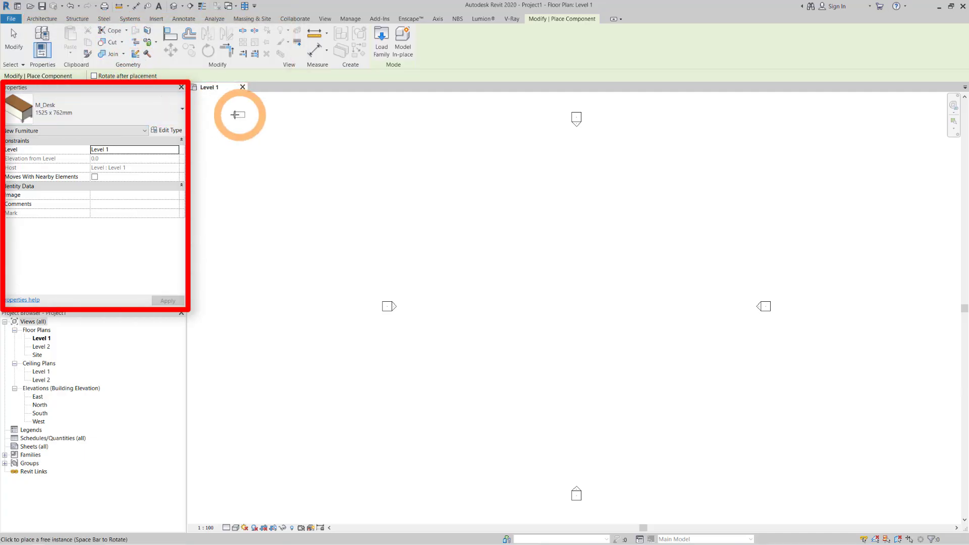
{"action": "left_click", "coordinate": [179, 111]}
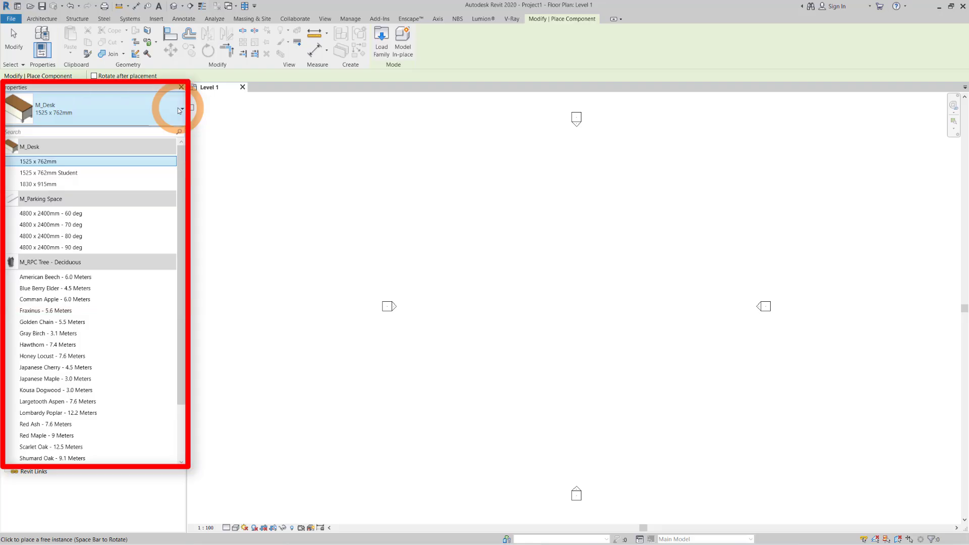
{"action": "mouse_move", "coordinate": [183, 154]}
{"action": "left_mouse_down"}
{"action": "mouse_move", "coordinate": [183, 217]}
{"action": "mouse_move", "coordinate": [182, 142]}
{"action": "left_mouse_up"}
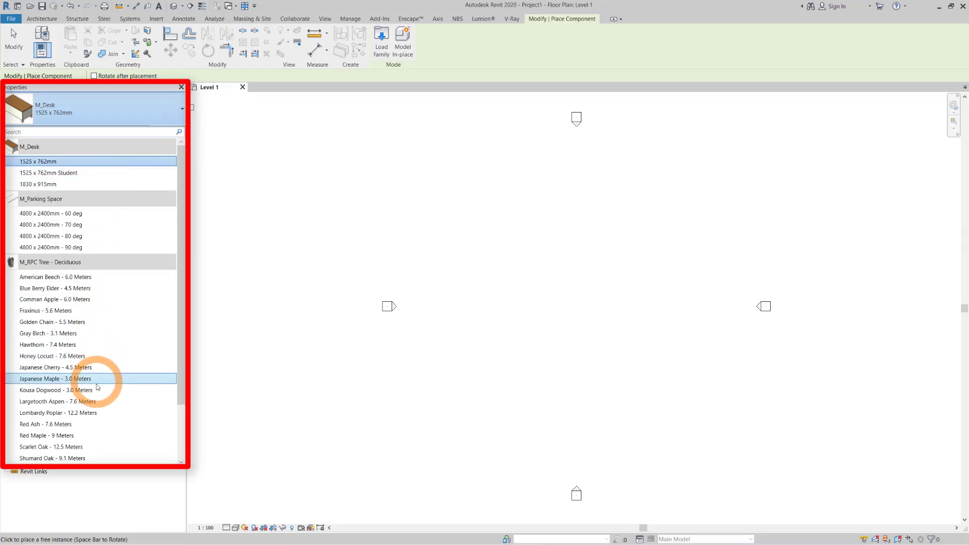
{"action": "scroll", "coordinate": [95, 440], "scroll_direction": "down", "scroll_amount": 2}
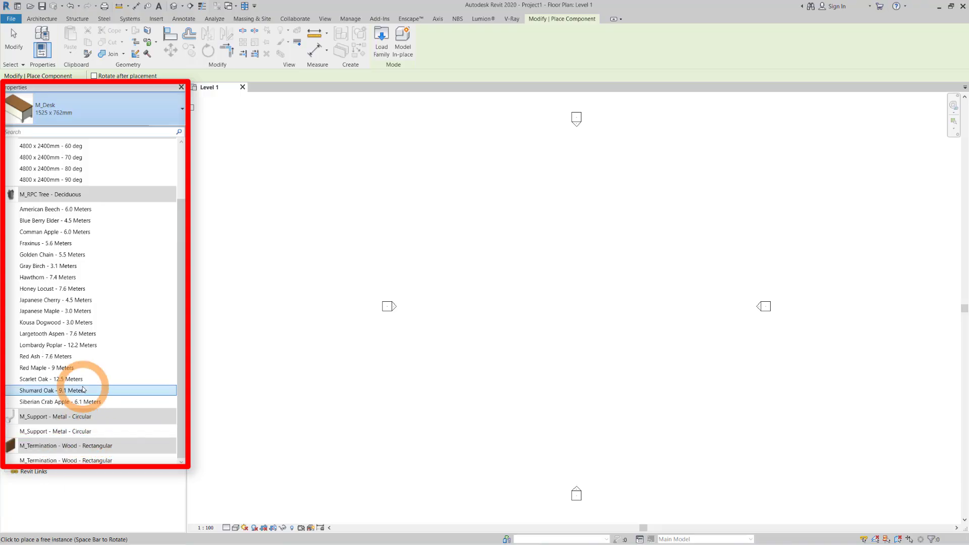
{"action": "scroll", "coordinate": [97, 226], "scroll_direction": "up", "scroll_amount": 2}
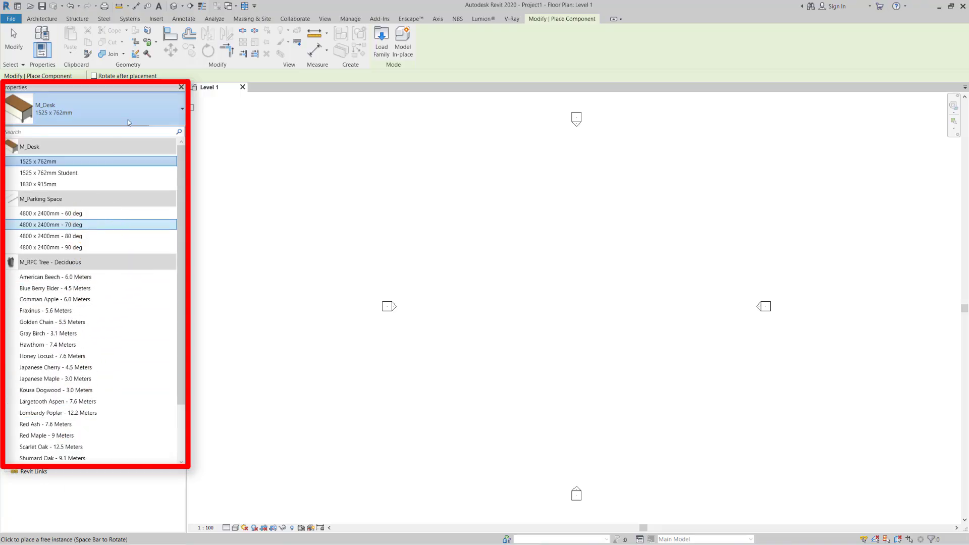
{"action": "left_click", "coordinate": [187, 83]}
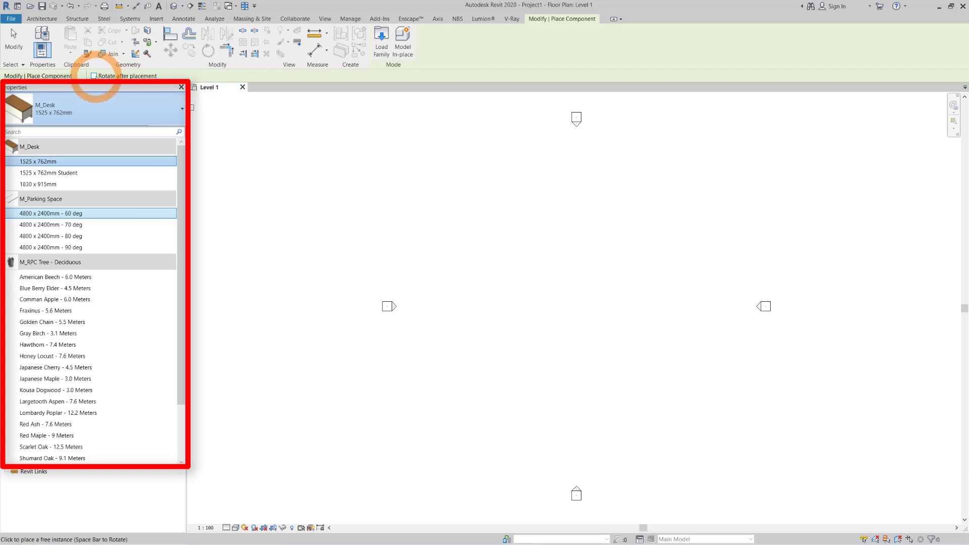
{"action": "left_click", "coordinate": [94, 76]}
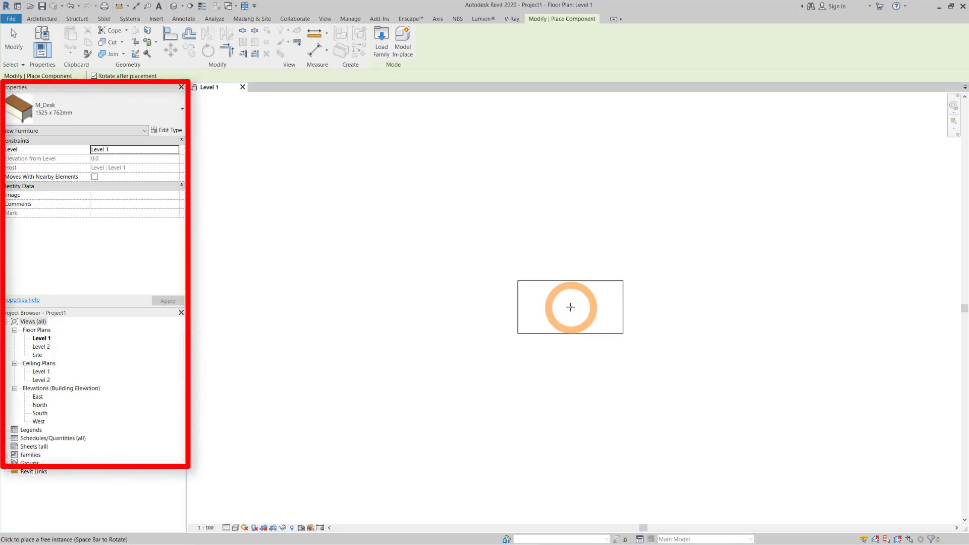
{"action": "left_click", "coordinate": [151, 109]}
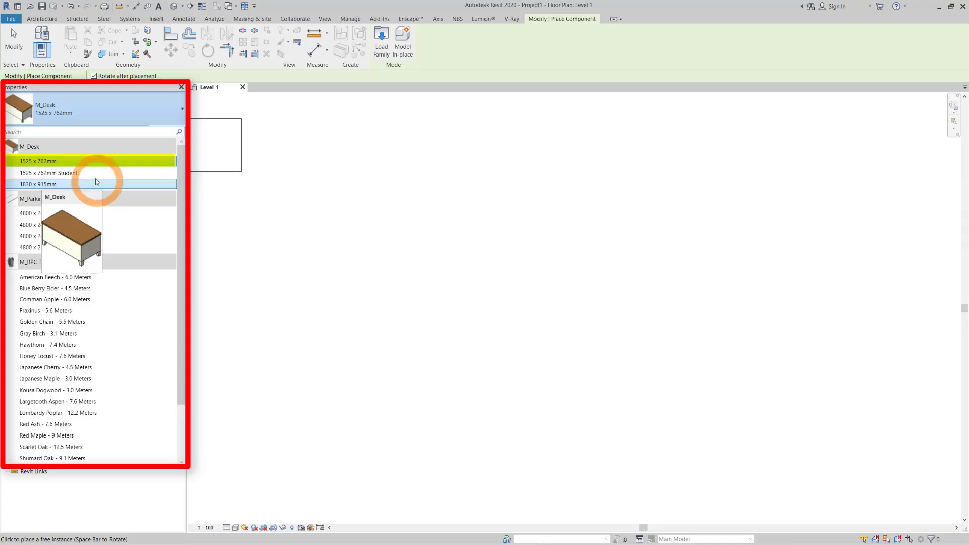
{"action": "left_click", "coordinate": [92, 162]}
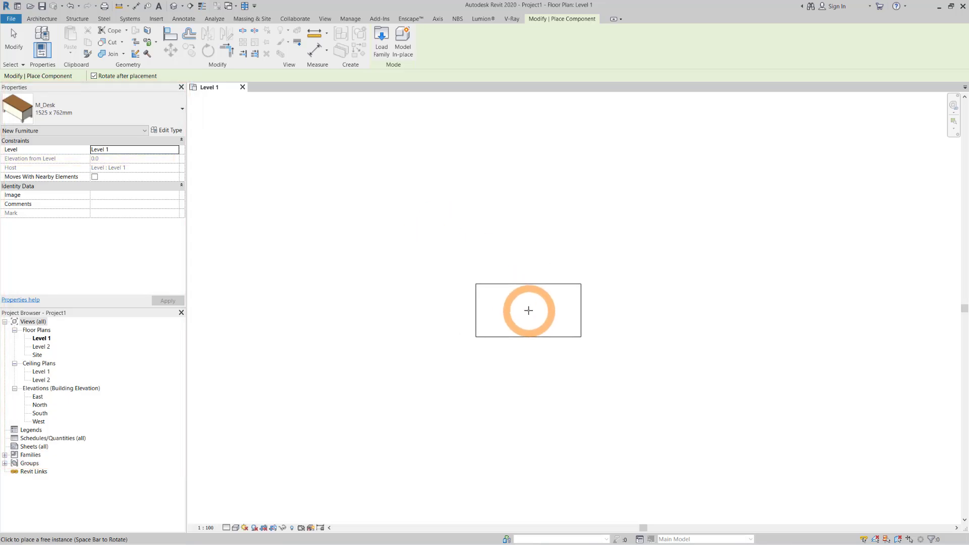
- Place the desk in the middle of the Level 1 plan and rotate it 90 degrees
{"action": "left_click", "coordinate": [528, 310]}
{"action": "left_click", "coordinate": [635, 311]}
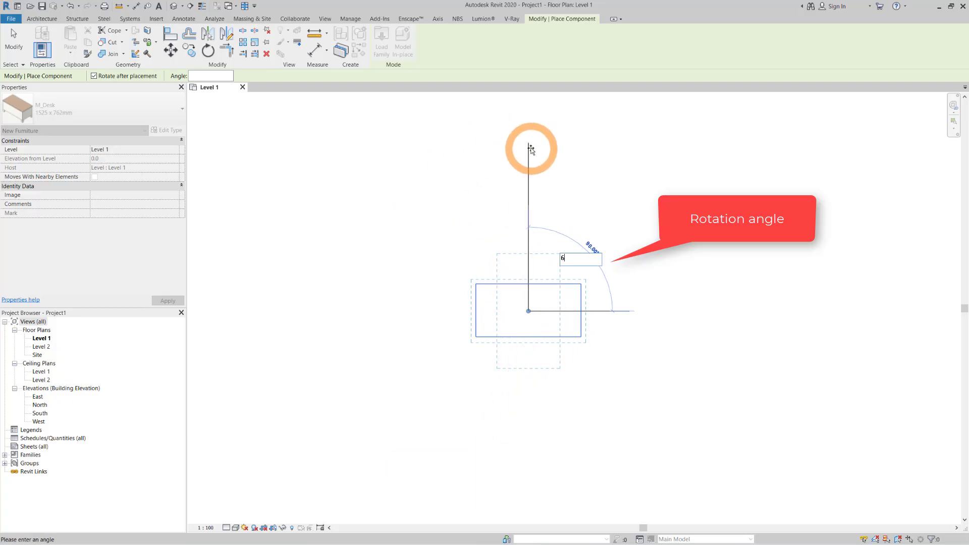
{"action": "type", "text": "6"}
{"action": "key", "text": "BackSpace"}
{"action": "type", "text": "90"}
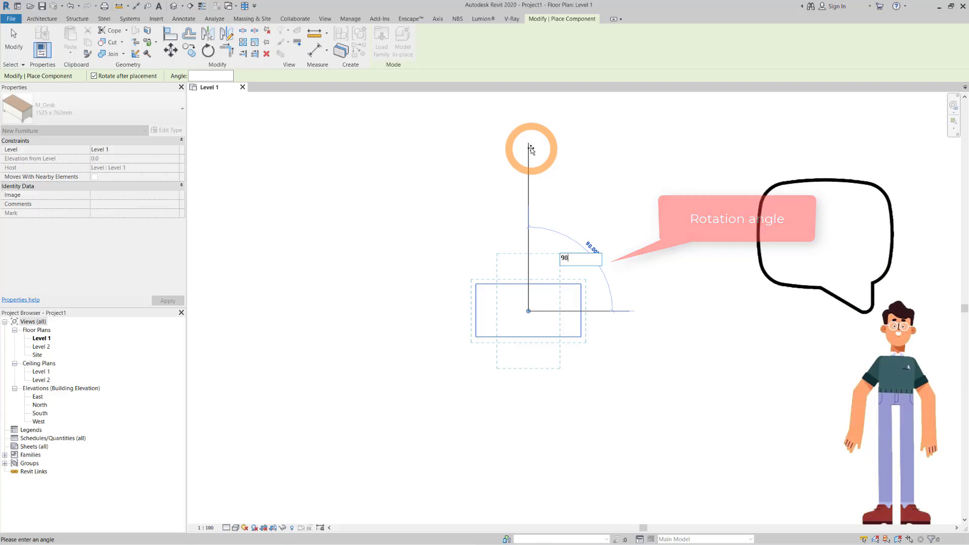
{"action": "key", "text": "Return"}
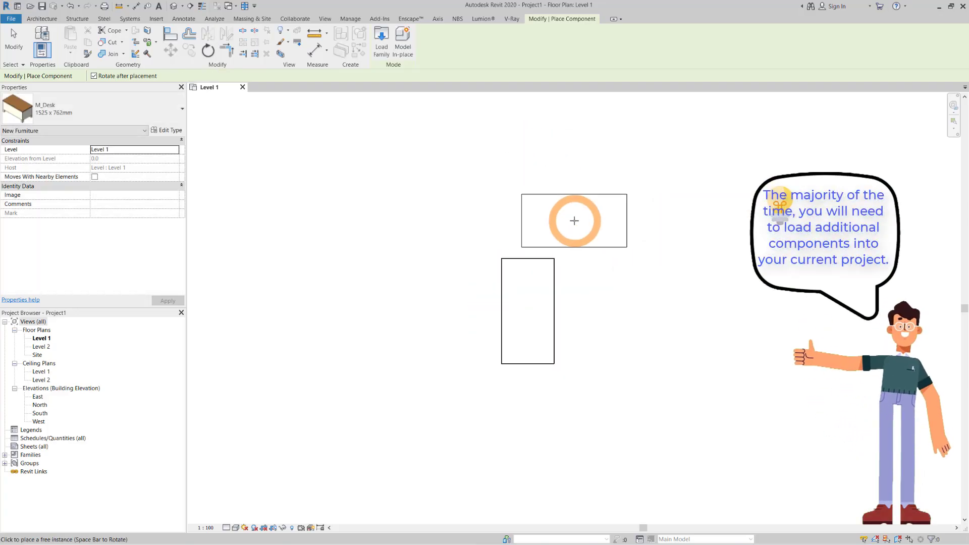
{"action": "key", "text": "Escape"}
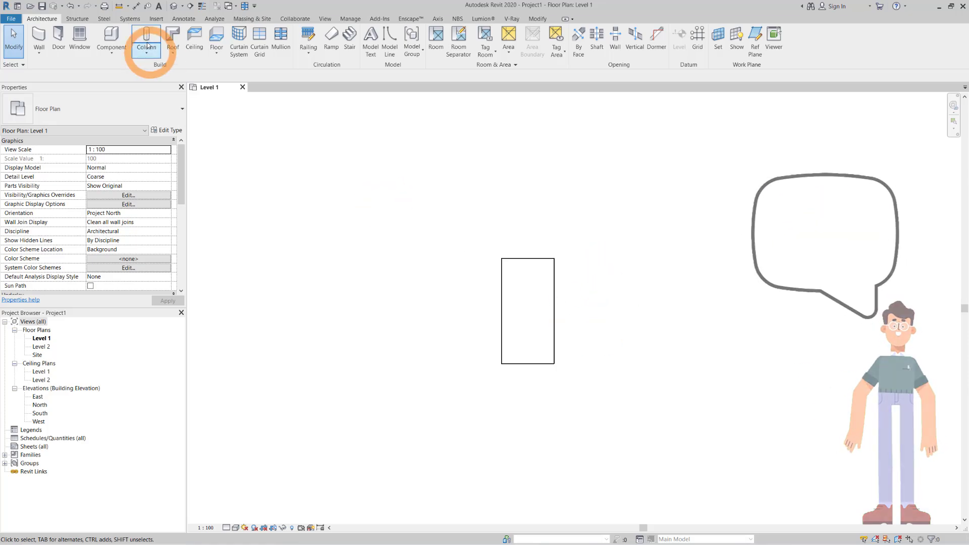
- Open the default 3D view and tile it beside the Level 1 plan, with the desk framed in both views
{"action": "left_click", "coordinate": [173, 6]}
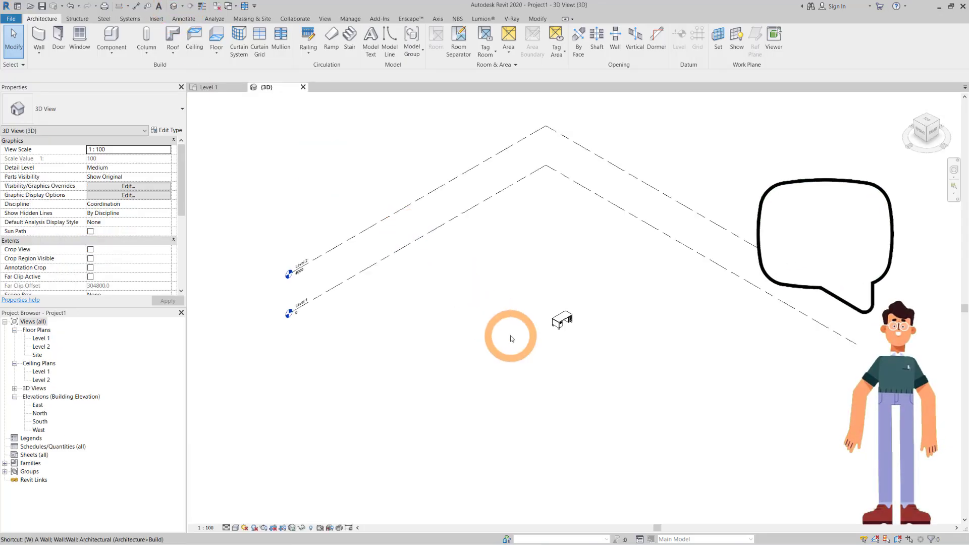
{"action": "key", "text": "w"}
{"action": "key", "text": "t"}
{"action": "middle_click_drag", "start_coordinate": [511, 337], "coordinate": [394, 333]}
{"action": "scroll", "coordinate": [440, 328], "scroll_direction": "up", "scroll_amount": 4}
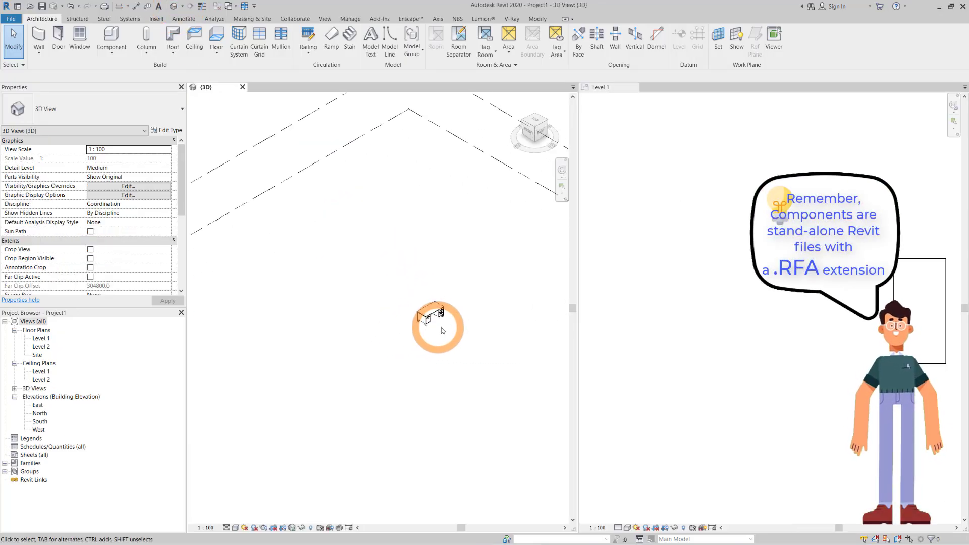
{"action": "scroll", "coordinate": [453, 311], "scroll_direction": "up", "scroll_amount": 5}
{"action": "middle_click_drag", "start_coordinate": [401, 372], "coordinate": [438, 399]}
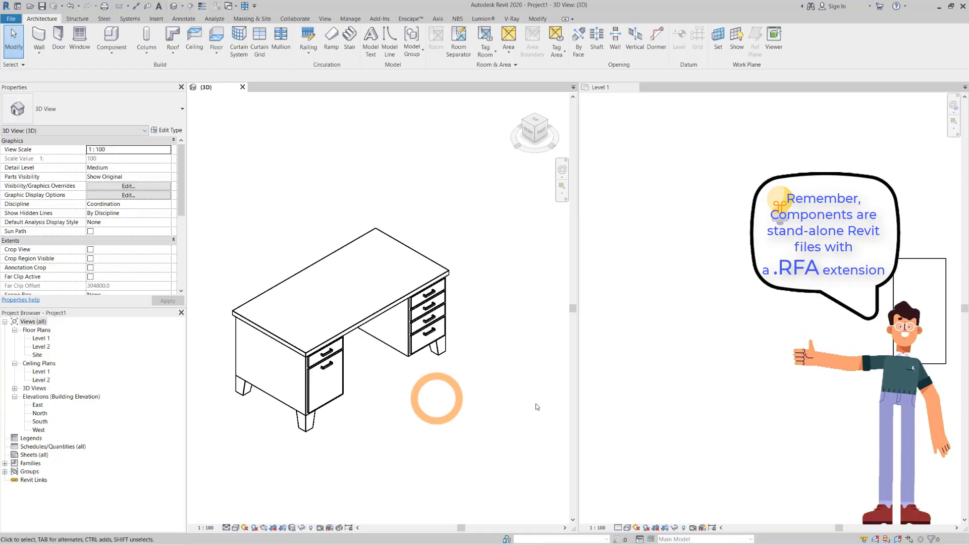
{"action": "left_click", "coordinate": [873, 336]}
{"action": "middle_click_drag", "start_coordinate": [846, 348], "coordinate": [718, 399]}
{"action": "scroll", "coordinate": [722, 343], "scroll_direction": "up", "scroll_amount": 2}
{"action": "scroll", "coordinate": [697, 373], "scroll_direction": "up", "scroll_amount": 1}
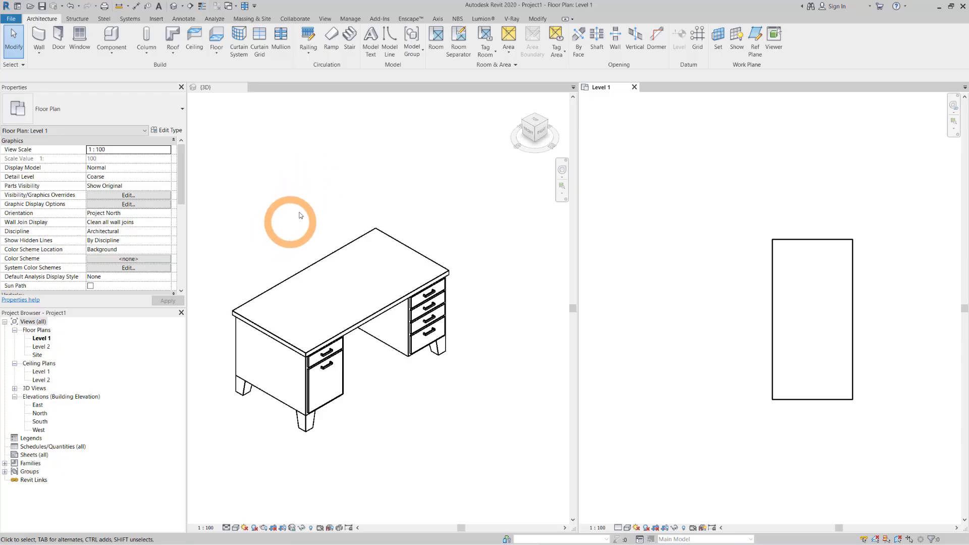
- Browse the US Metric library's Furniture folder for loadable families, previewing M_Mirror-Ellipse.rfa and M_TV - Flat Screen.rfa without loading either
{"action": "left_click", "coordinate": [121, 41]}
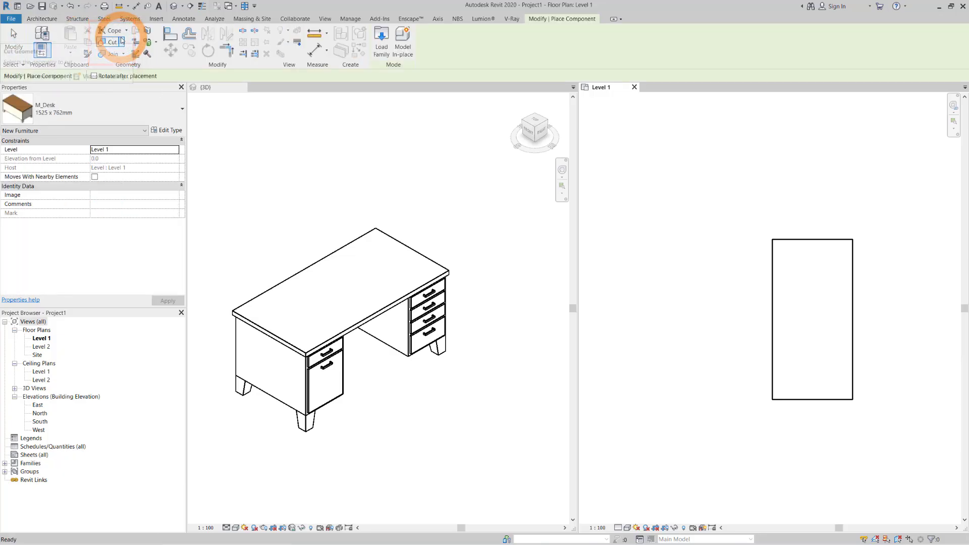
{"action": "left_click", "coordinate": [388, 51]}
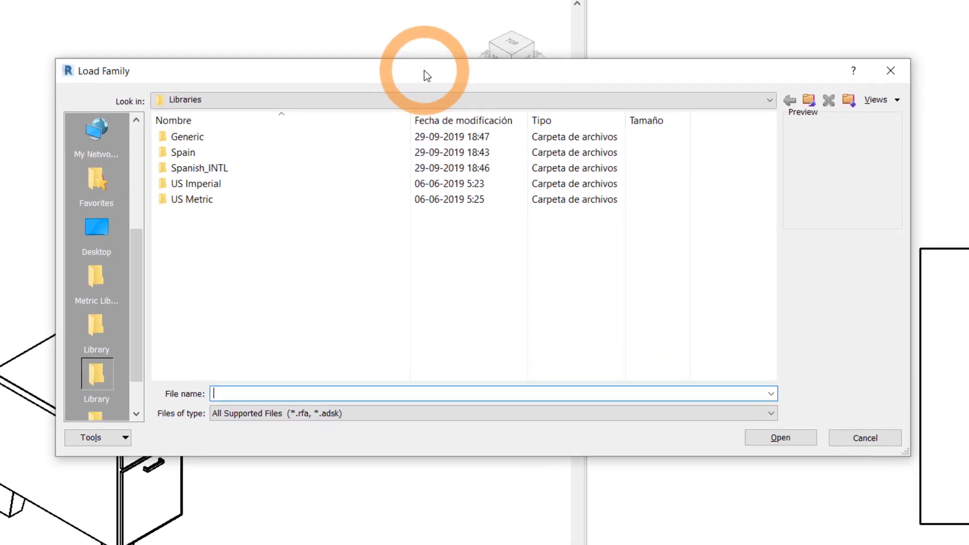
{"action": "left_click_drag", "start_coordinate": [424, 71], "coordinate": [389, 65]}
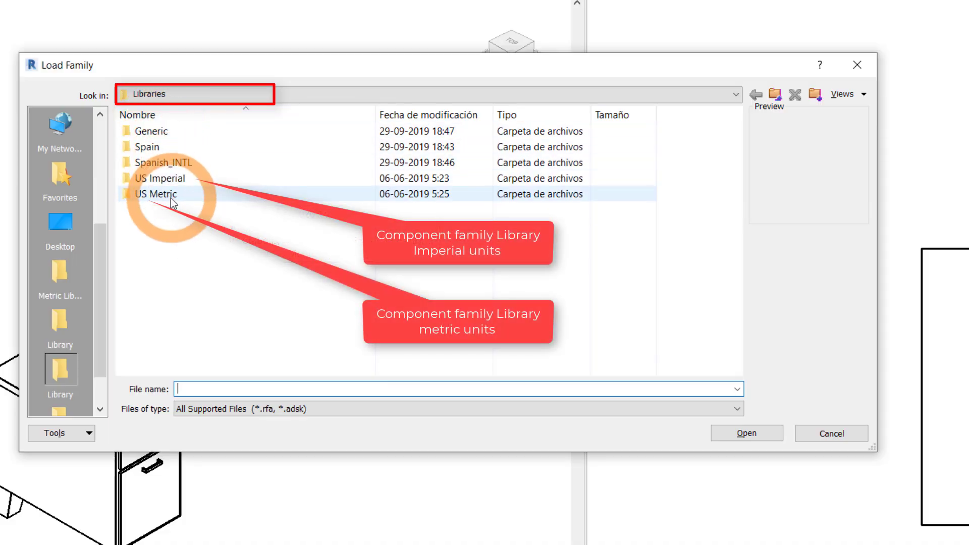
{"action": "mouse_move", "coordinate": [174, 202]}
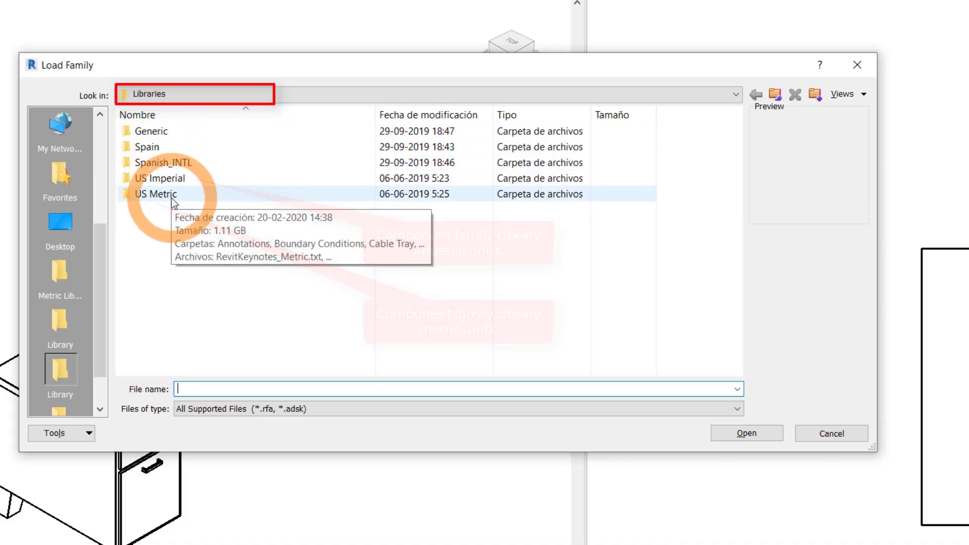
{"action": "double_click", "coordinate": [175, 198]}
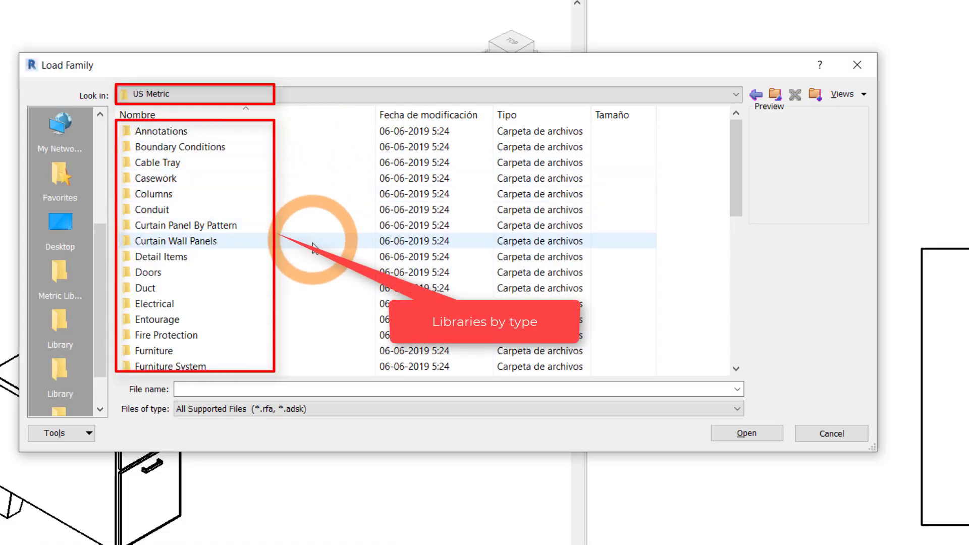
{"action": "scroll", "coordinate": [312, 331], "scroll_direction": "down", "scroll_amount": 1}
{"action": "scroll", "coordinate": [313, 334], "scroll_direction": "down", "scroll_amount": 1}
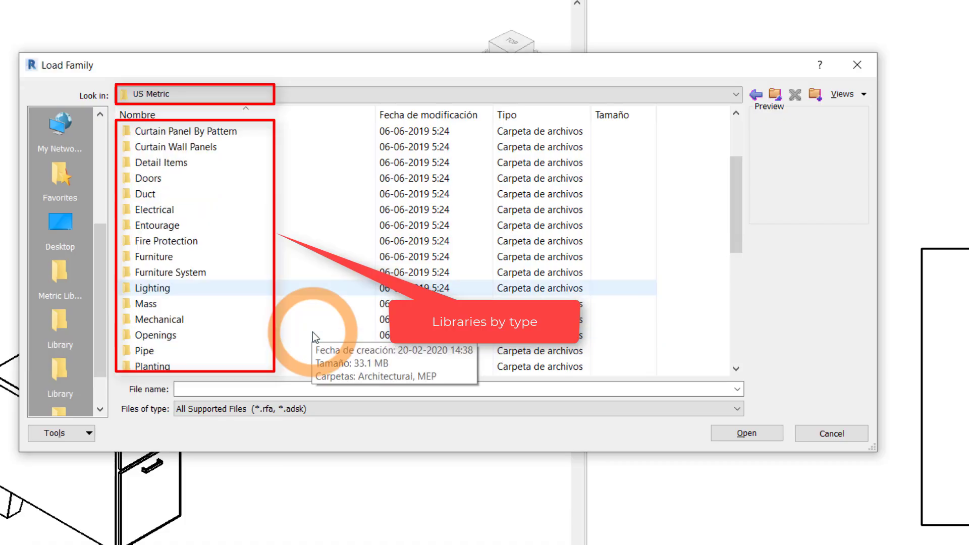
{"action": "double_click", "coordinate": [177, 255]}
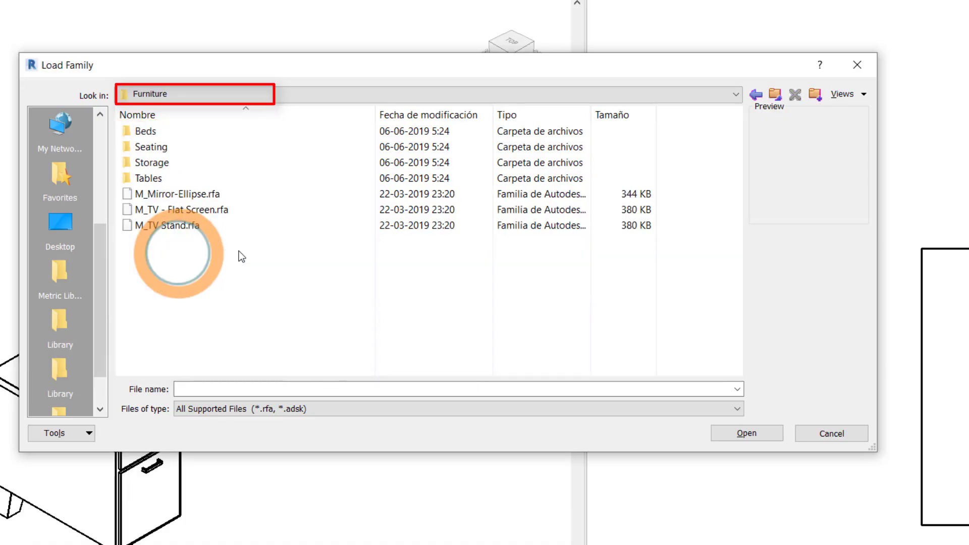
{"action": "left_click", "coordinate": [289, 197]}
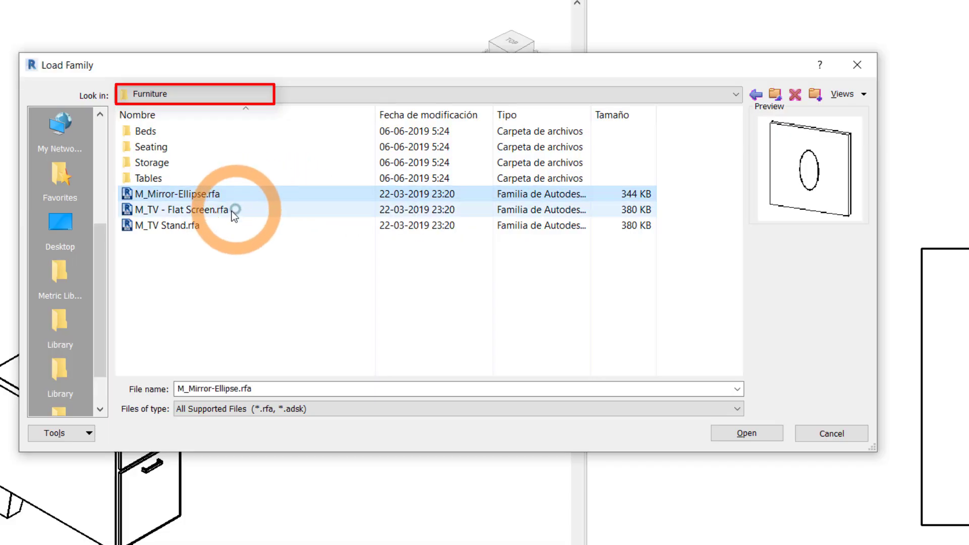
{"action": "left_click", "coordinate": [231, 210]}
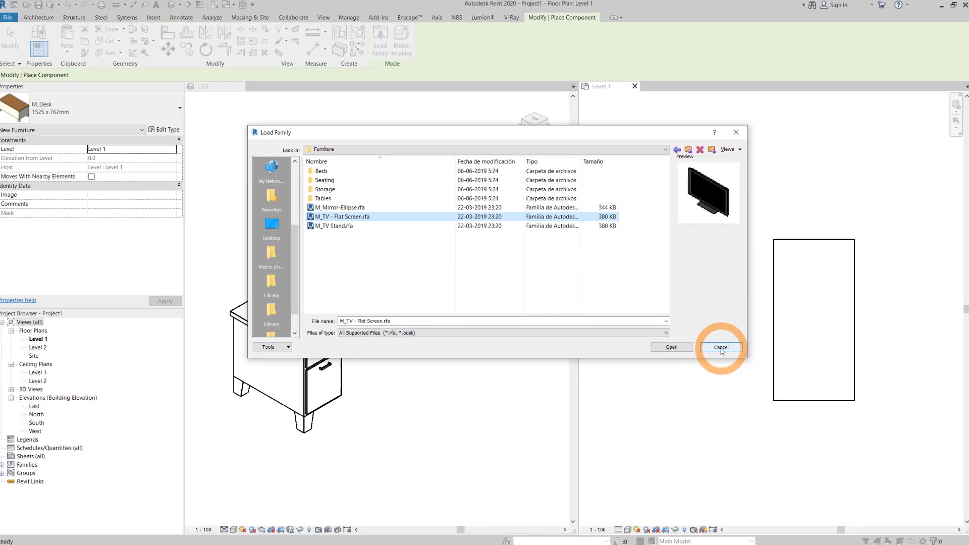
{"action": "left_click", "coordinate": [791, 403]}
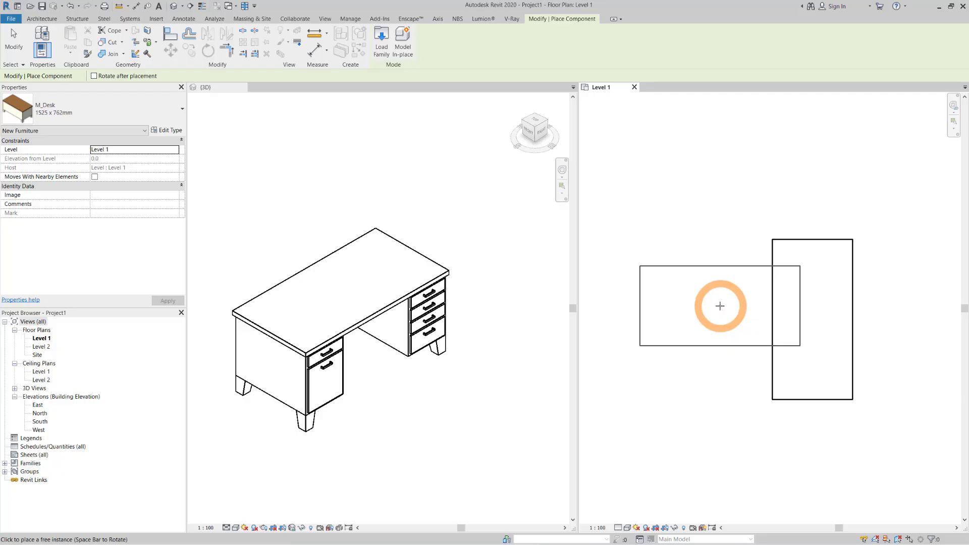
{"action": "key", "text": "Escape"}
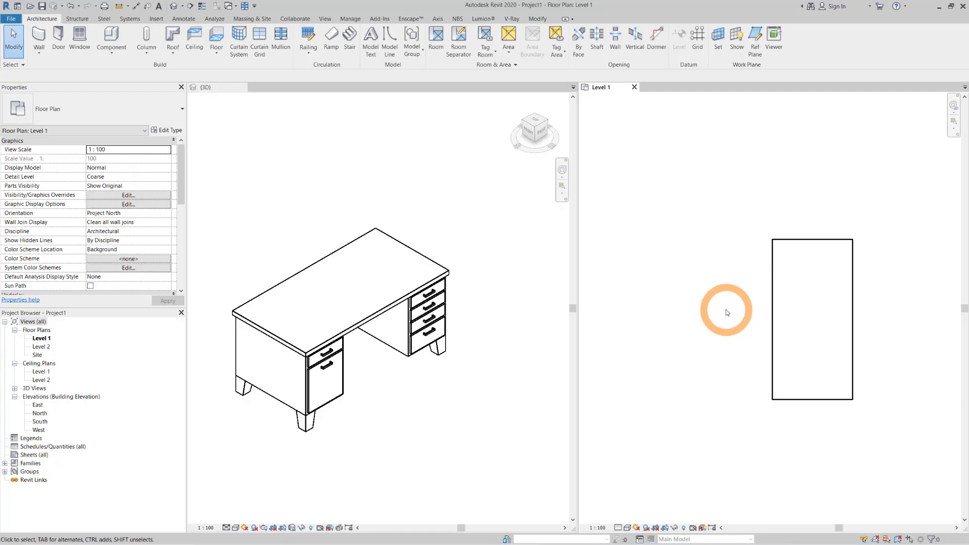
- Open the East elevation beside the 3D view to show the desk standing on its level
{"action": "left_click", "coordinate": [110, 349]}
{"action": "double_click", "coordinate": [52, 405]}
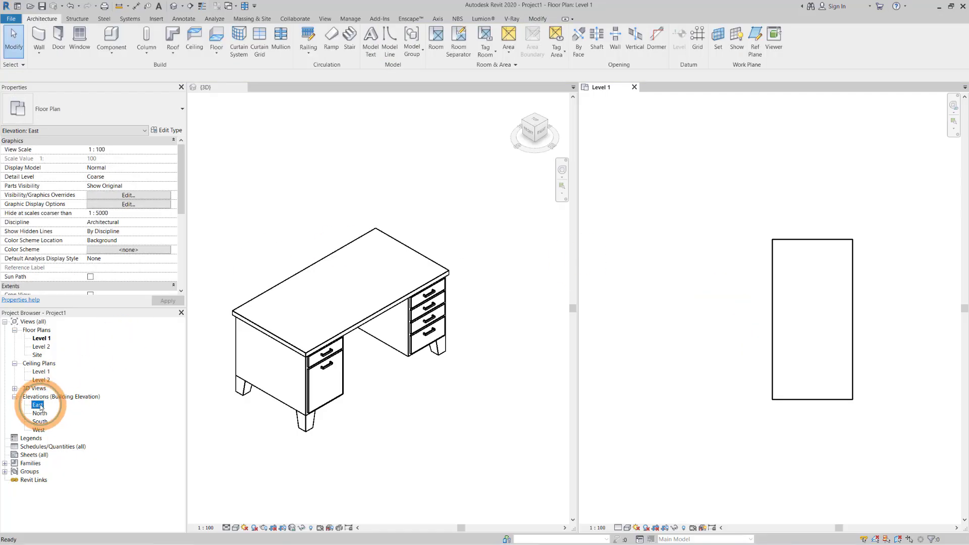
{"action": "left_click", "coordinate": [759, 388]}
{"action": "scroll", "coordinate": [782, 361], "scroll_direction": "up", "scroll_amount": 5}
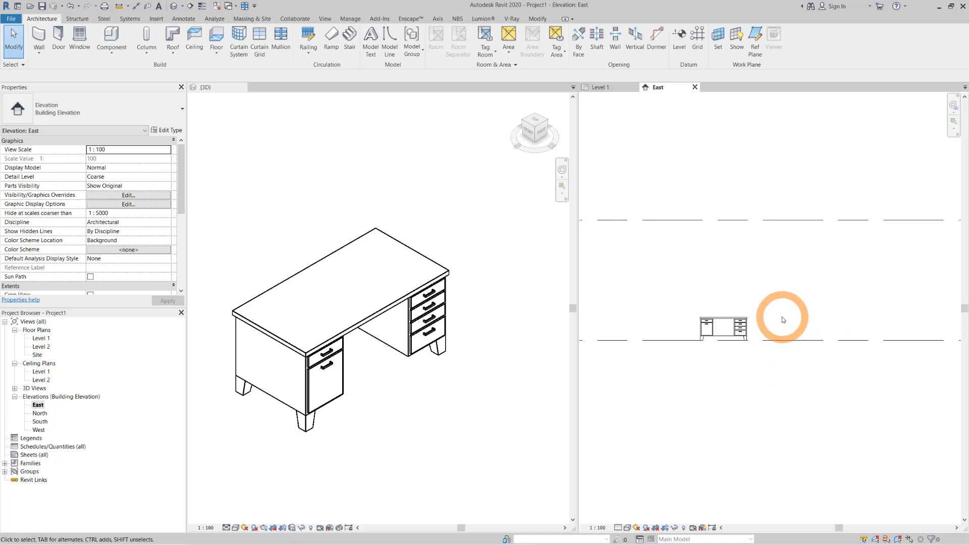
{"action": "scroll", "coordinate": [789, 360], "scroll_direction": "up", "scroll_amount": 3}
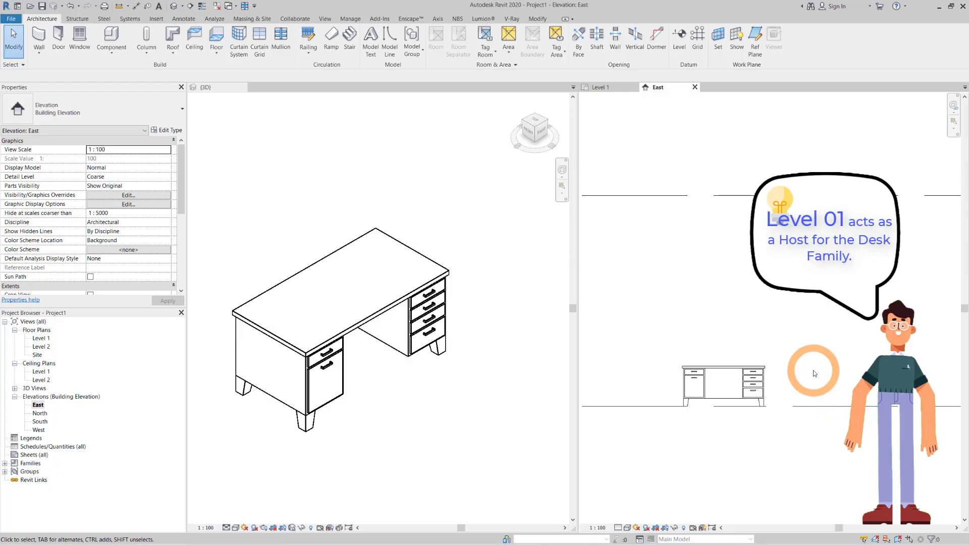
- Pick Level 2 as the new host for the desk in the East elevation
{"action": "left_click", "coordinate": [749, 399]}
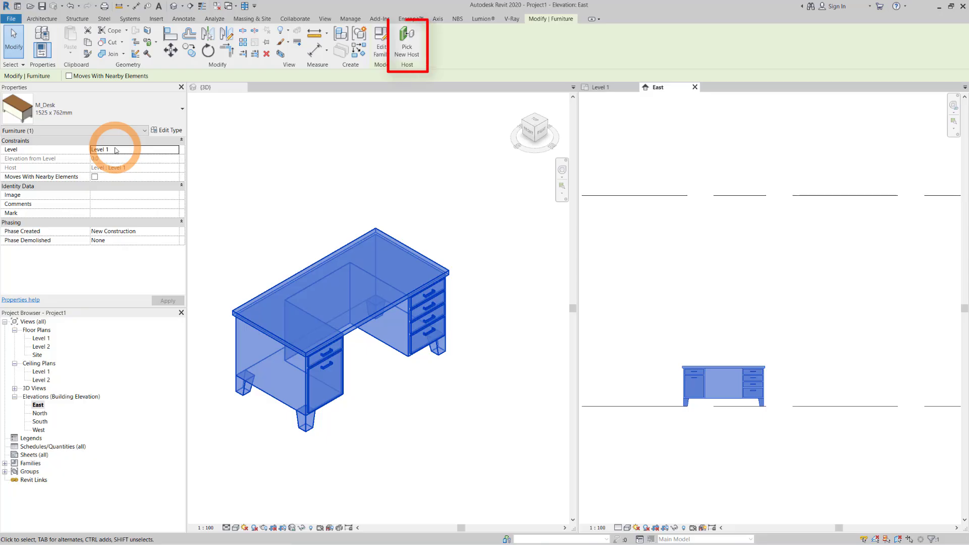
{"action": "left_click", "coordinate": [407, 48]}
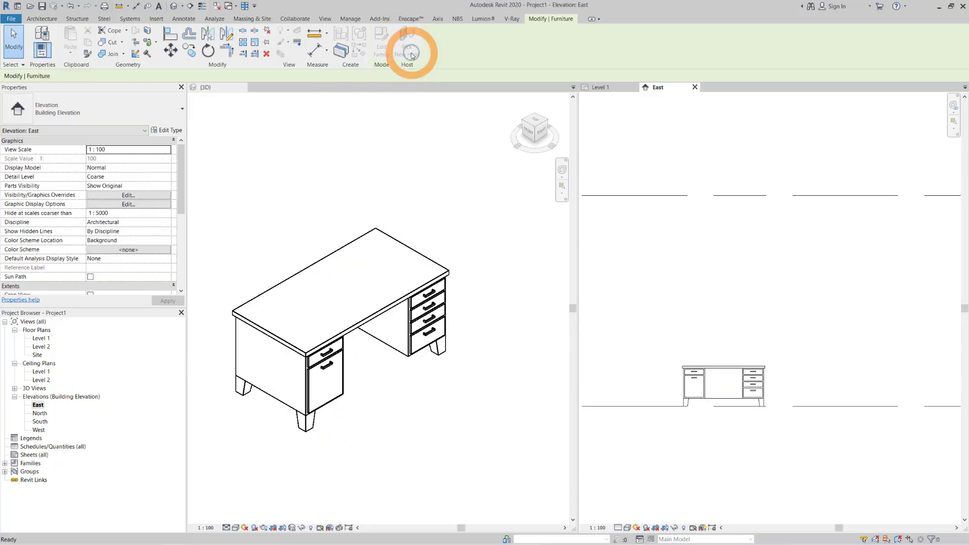
{"action": "left_click", "coordinate": [736, 196]}
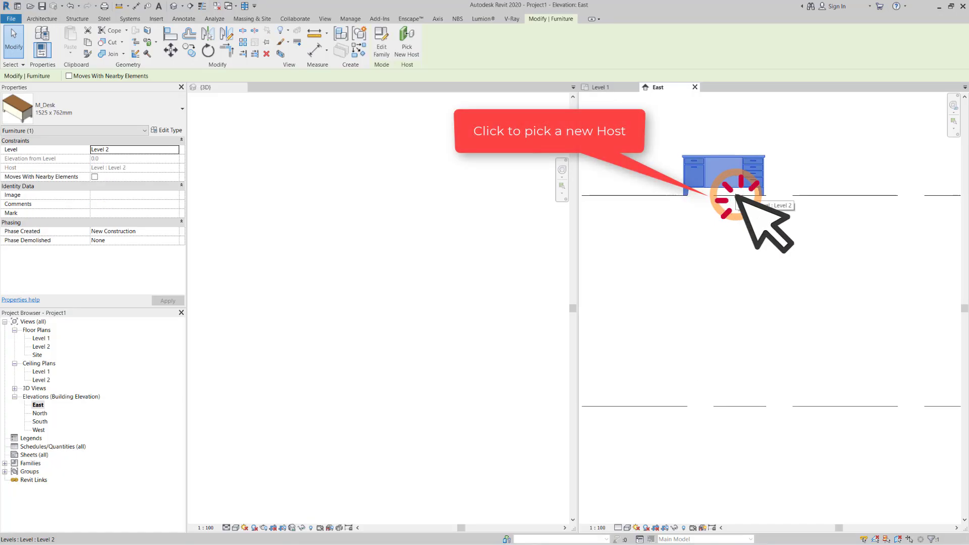
- Examine the rehosted desk's position relative to the levels from the front of the 3D view and in the East elevation
{"action": "scroll", "coordinate": [377, 308], "scroll_direction": "down", "scroll_amount": 4}
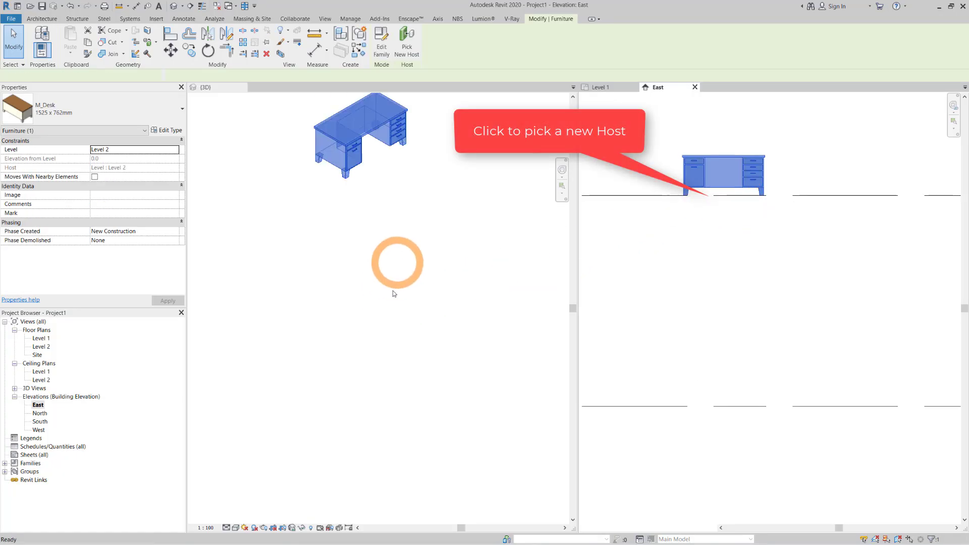
{"action": "middle_click_drag", "start_coordinate": [396, 264], "coordinate": [388, 398]}
{"action": "left_click", "coordinate": [527, 123]}
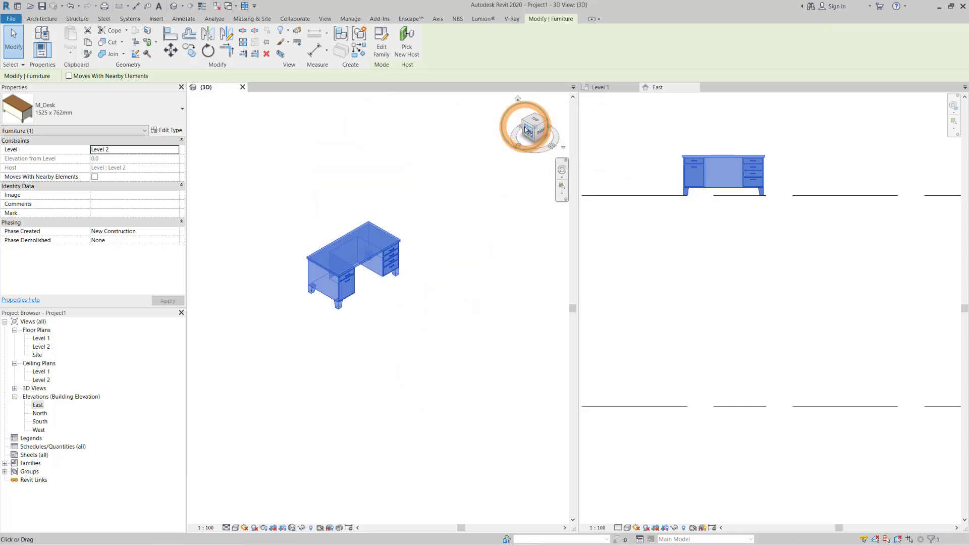
{"action": "scroll", "coordinate": [463, 259], "scroll_direction": "down", "scroll_amount": 5}
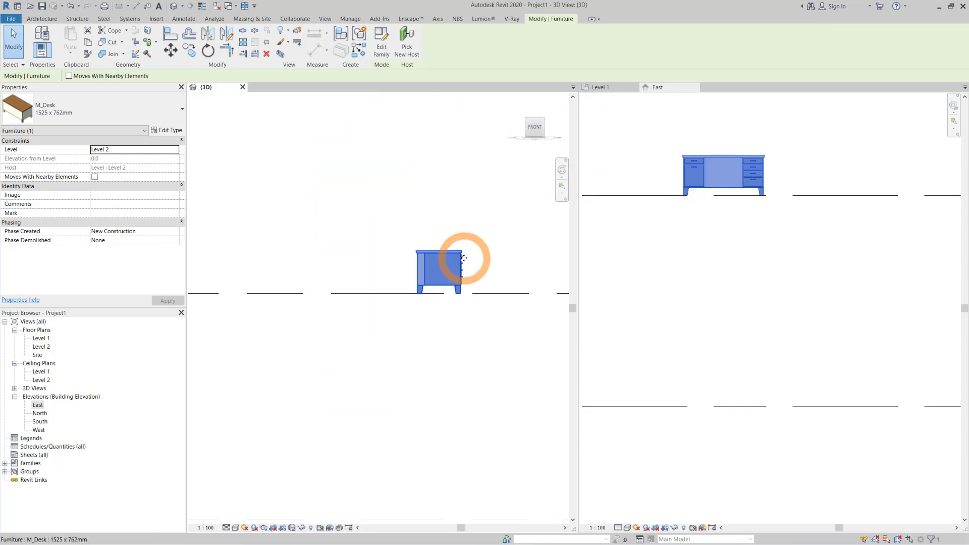
{"action": "middle_click_drag", "start_coordinate": [465, 260], "coordinate": [432, 264]}
{"action": "scroll", "coordinate": [769, 313], "scroll_direction": "down", "scroll_amount": 1}
{"action": "scroll", "coordinate": [769, 313], "scroll_direction": "down", "scroll_amount": 5}
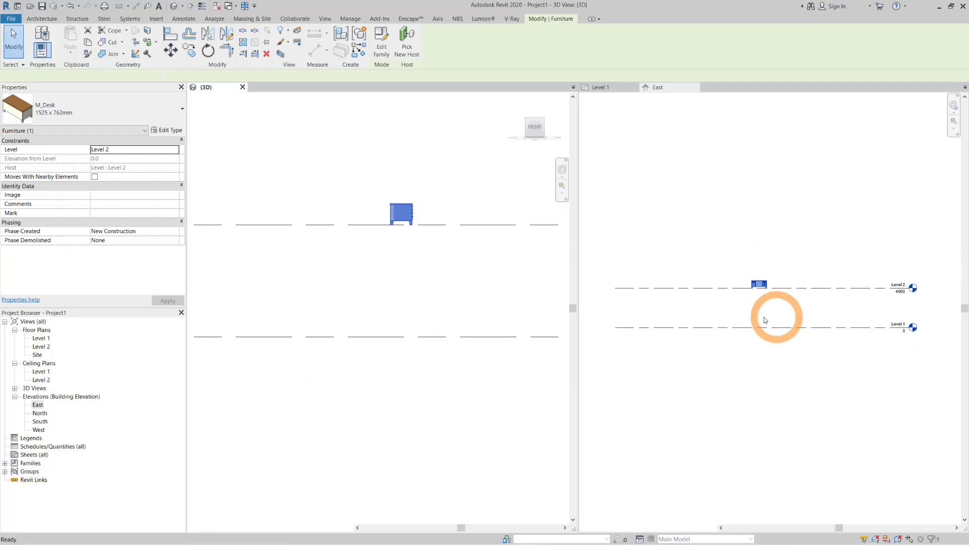